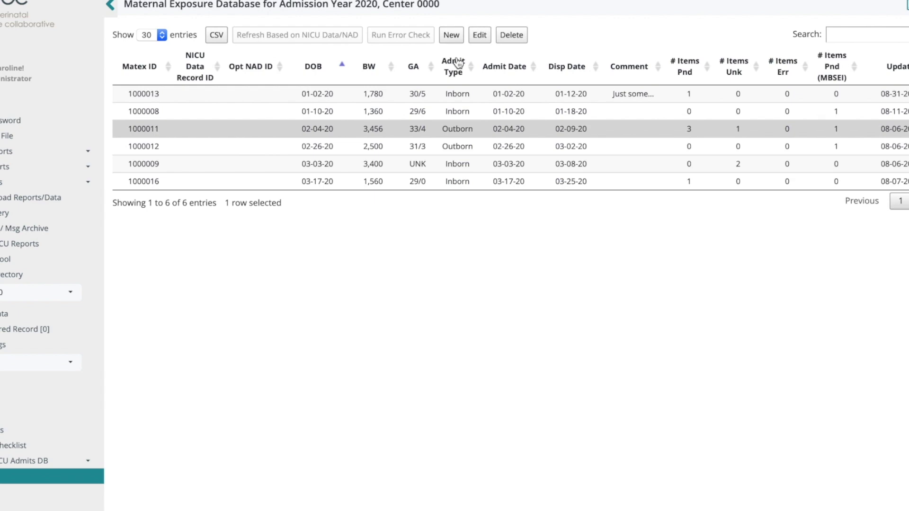
Step: Start a new record in the Maternal Exposure Database
click(451, 36)
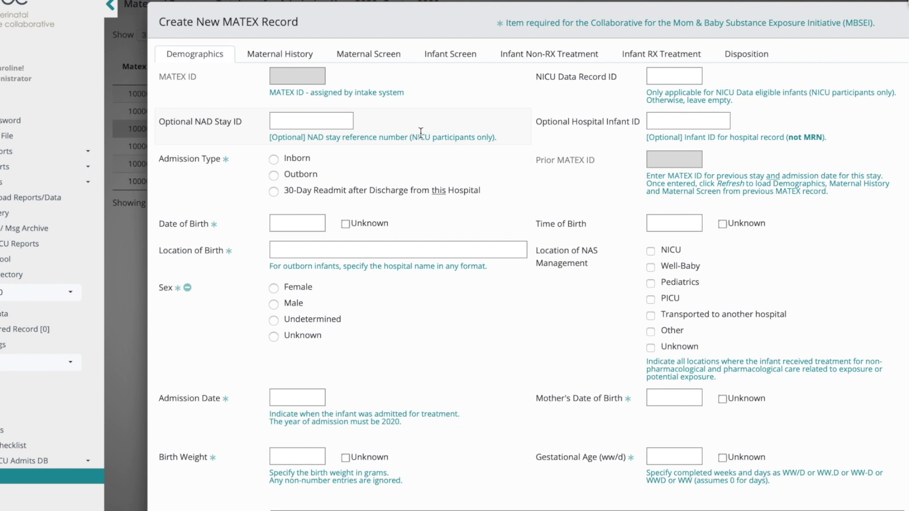
Step: Try the 30-Day Readmit admission type, visit the Prior MATEX ID and Admission Date fields, and clear the admission type
click(275, 191)
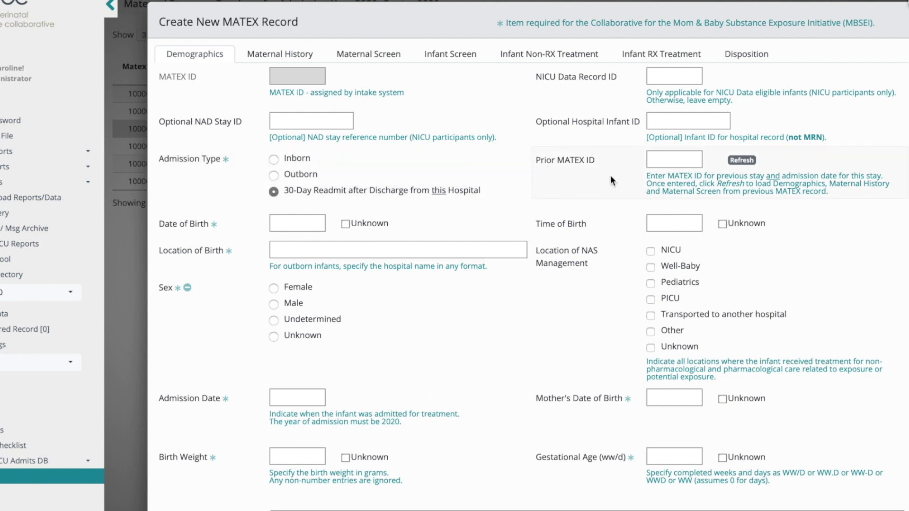
click(669, 158)
click(302, 395)
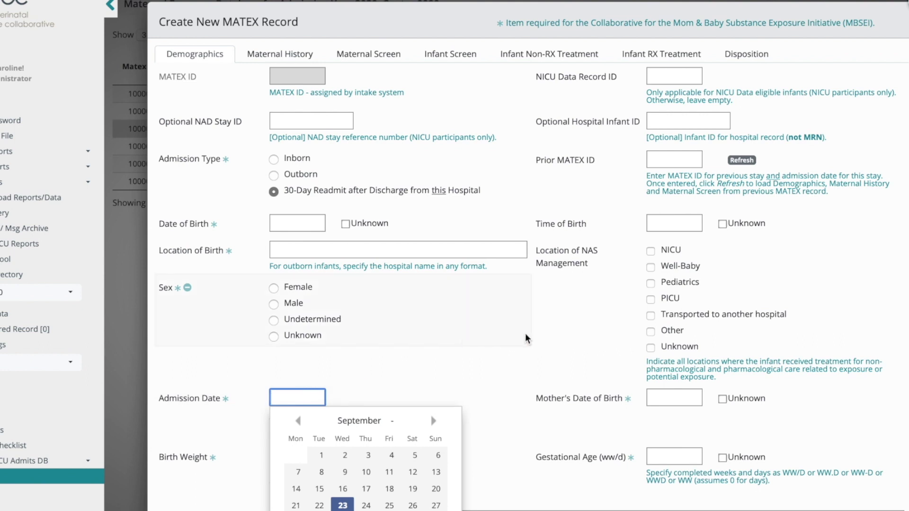
click(525, 333)
click(291, 197)
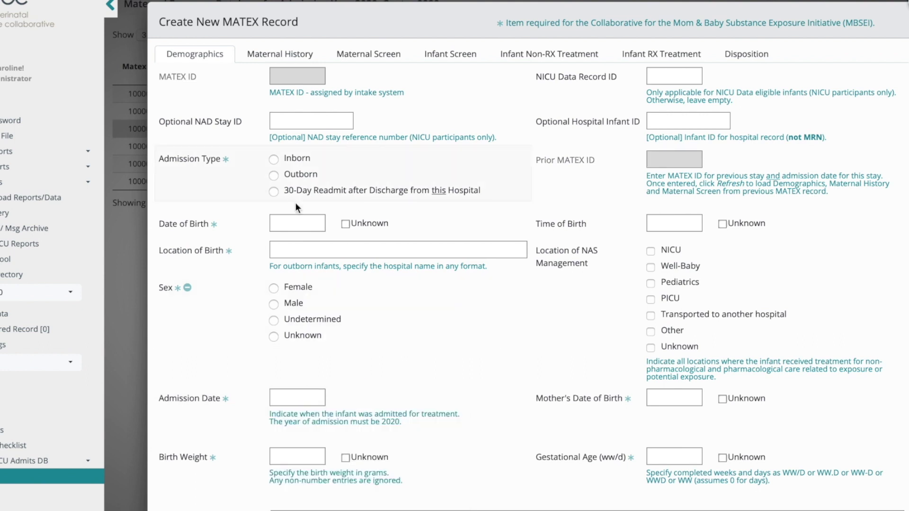
Step: Review the Demographics and Maternal History fields of the new record and open the Maternal Screen section
scroll(399, 335, down, 2)
scroll(400, 331, up, 1)
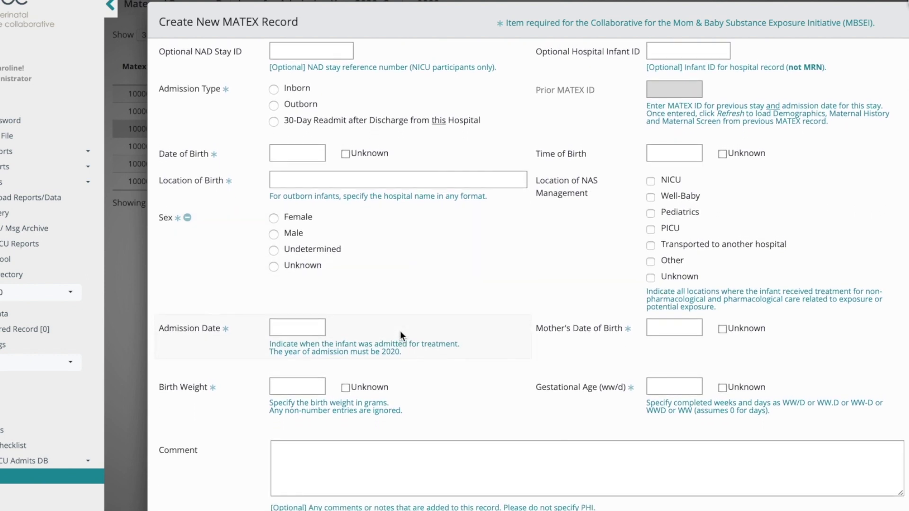
scroll(470, 274, up, 3)
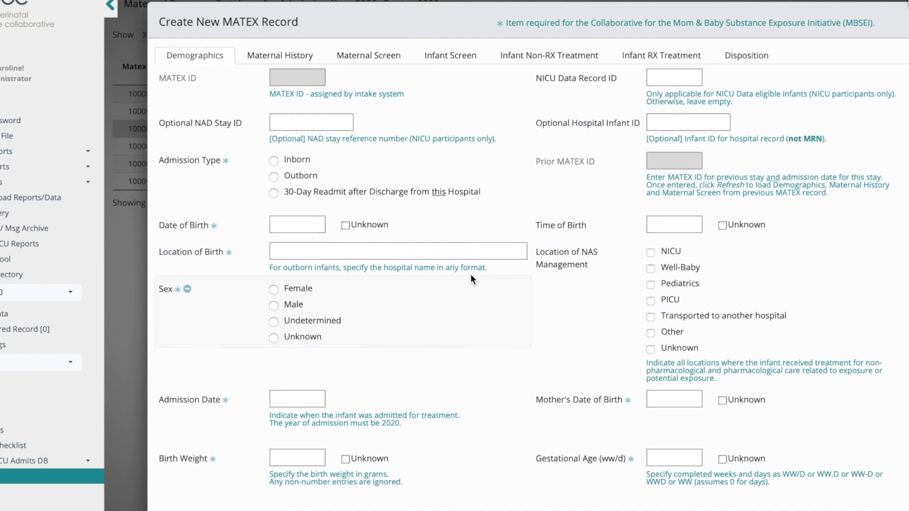
click(286, 54)
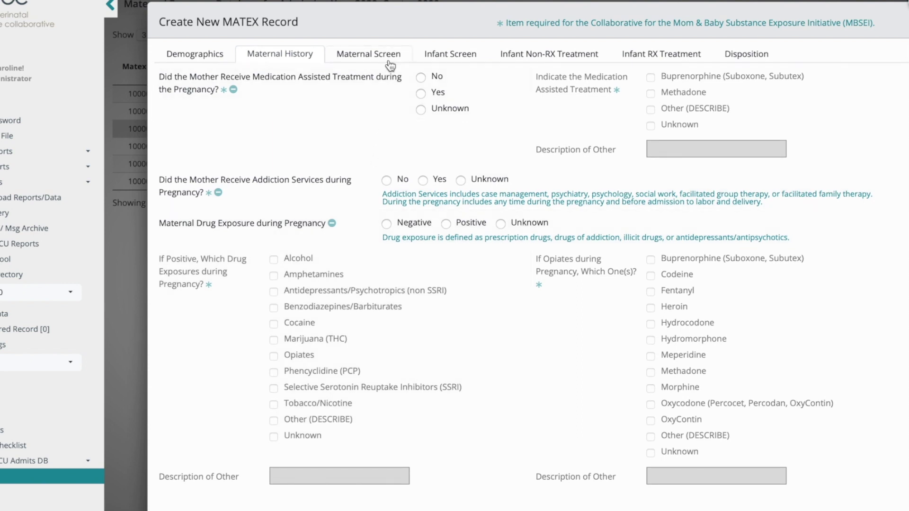
click(381, 56)
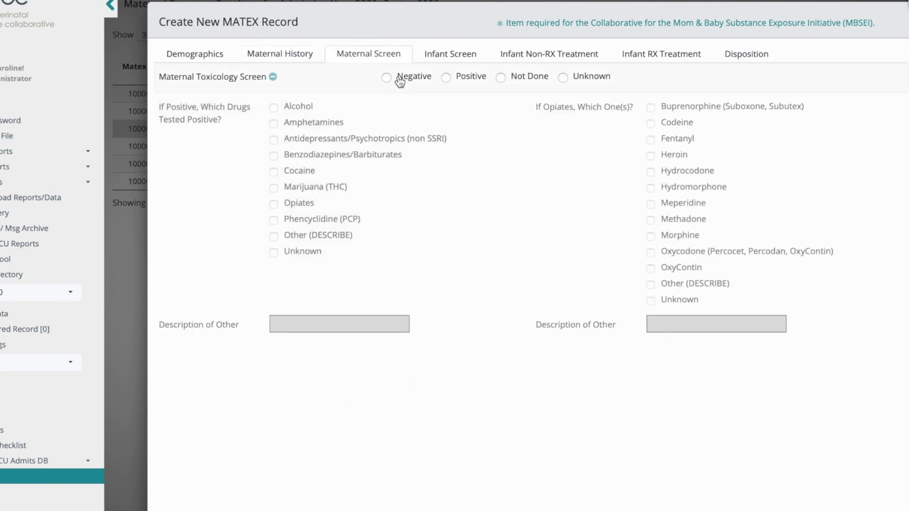
Step: Mark the maternal toxicology screen as Positive for Opiates, choosing Other (DESCRIBE) with the description "Opiates"
click(446, 77)
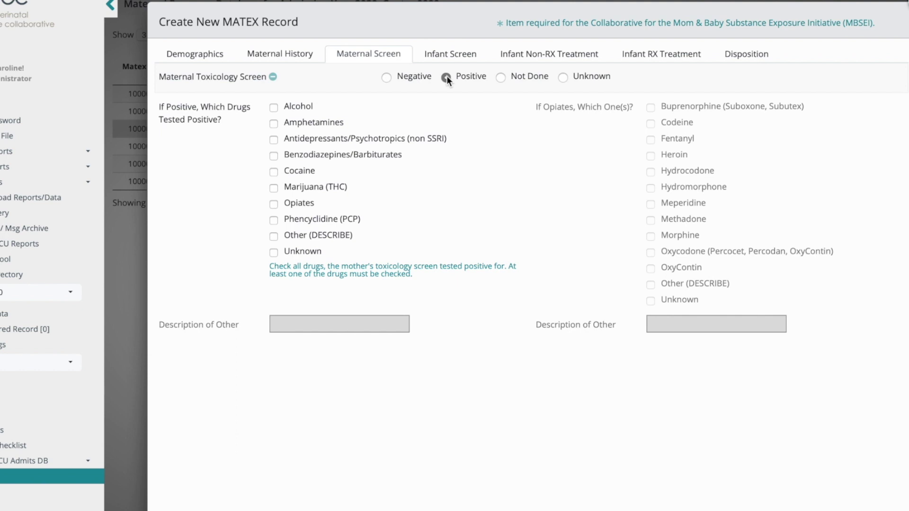
click(273, 204)
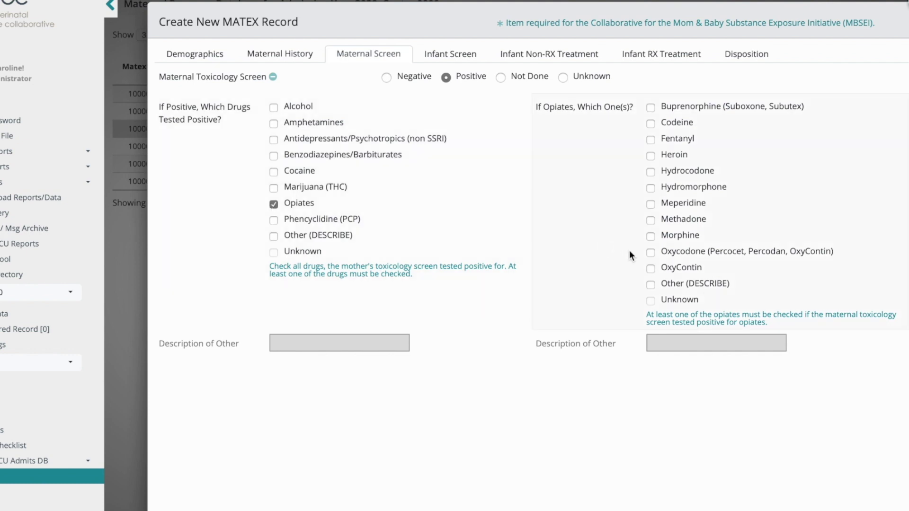
click(651, 284)
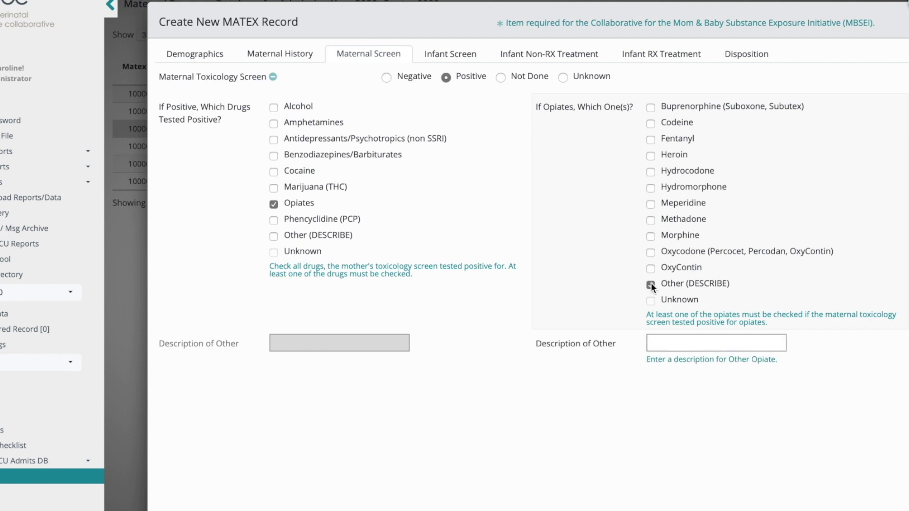
click(667, 344)
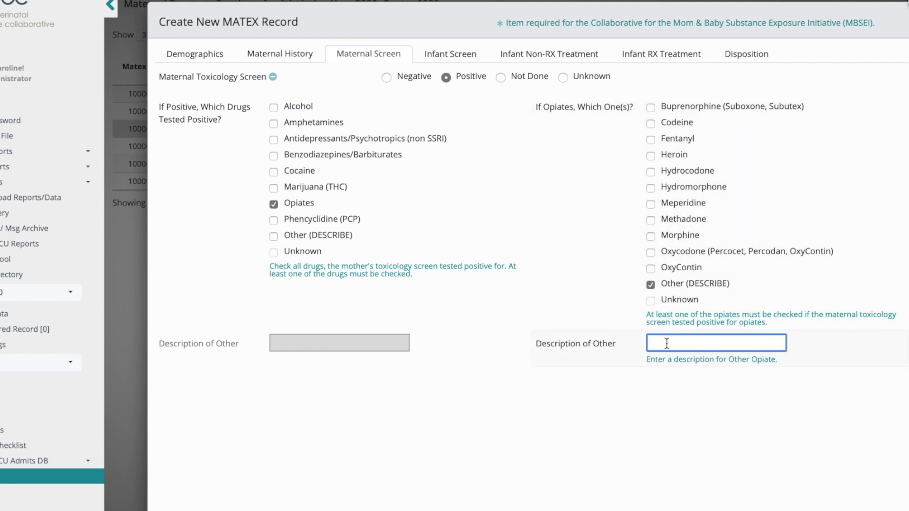
text(Opiates)
Step: Set the Maternal Toxicology Screen result to Unknown
click(563, 76)
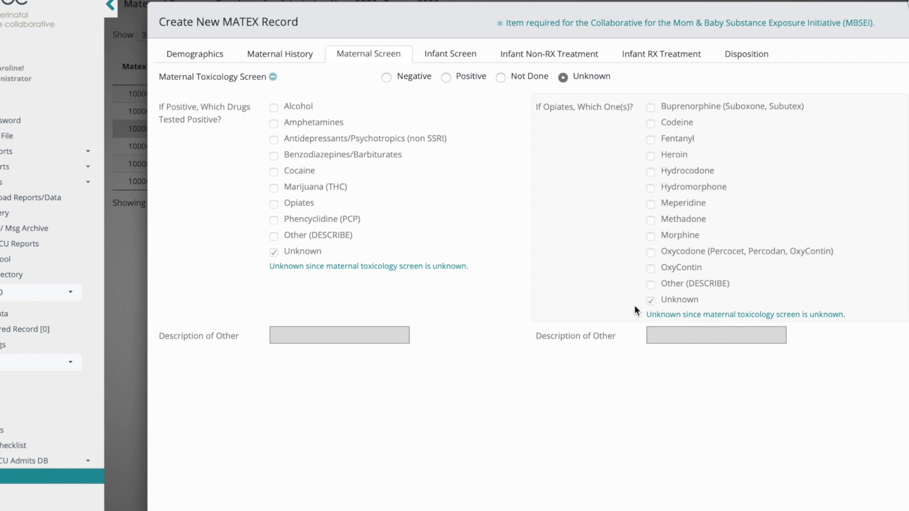
Step: Review the fields of the Infant Screen and Infant Non-RX Treatment sections
click(440, 54)
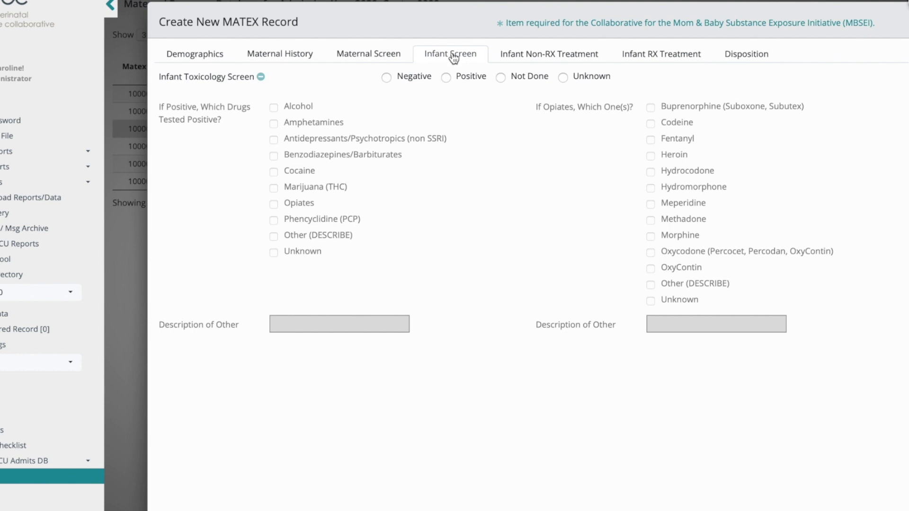
click(528, 58)
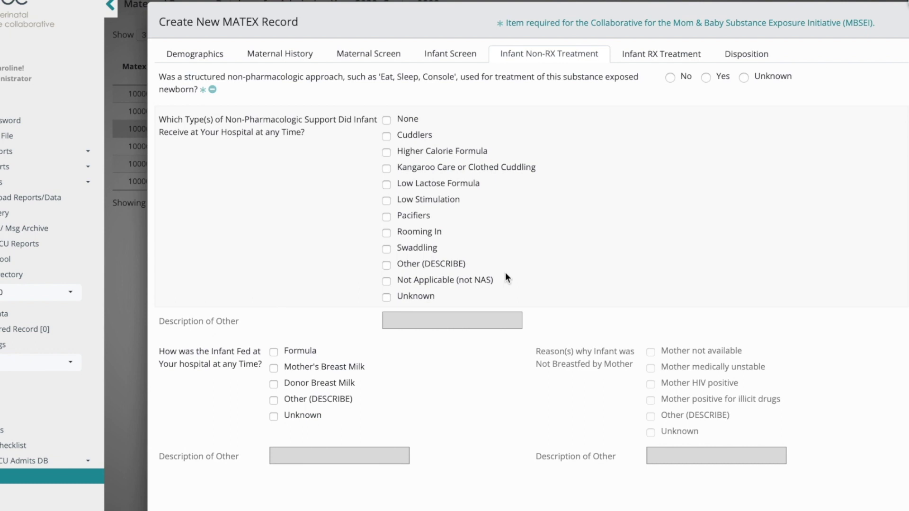
scroll(506, 275, down, 1)
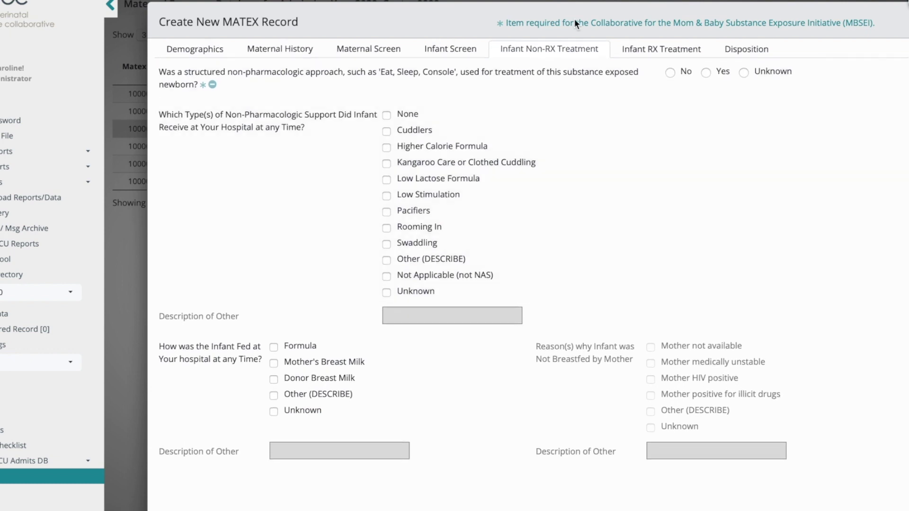
Step: Answer Yes to whether the infant was treated with pharmacologic drugs in the hospital and review the treatment drug fields
click(641, 57)
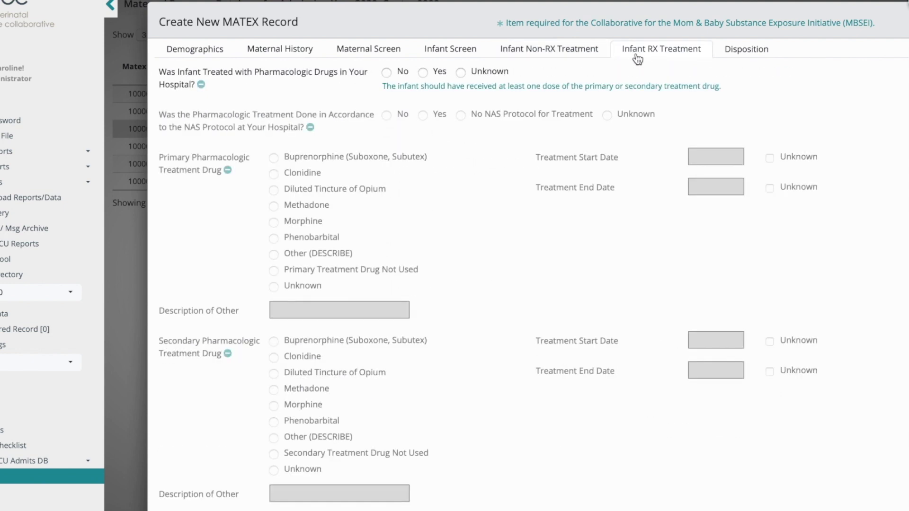
click(421, 74)
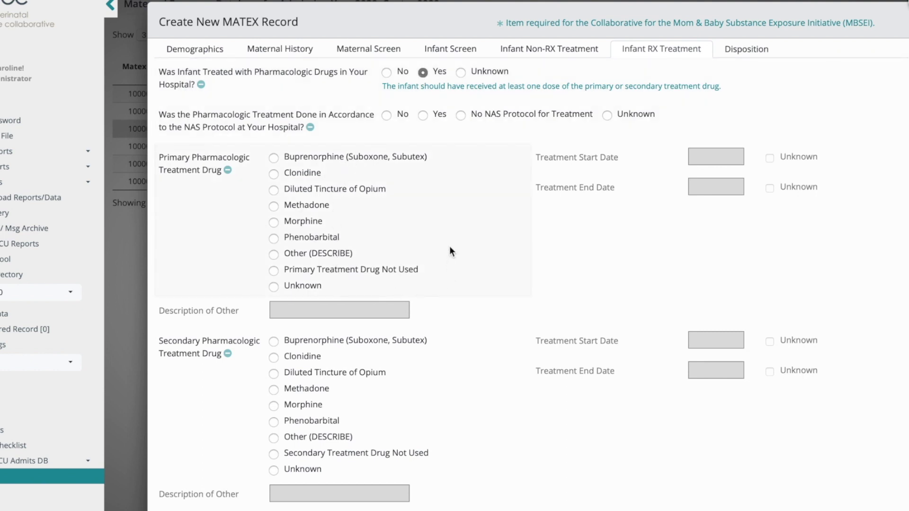
scroll(451, 246, down, 2)
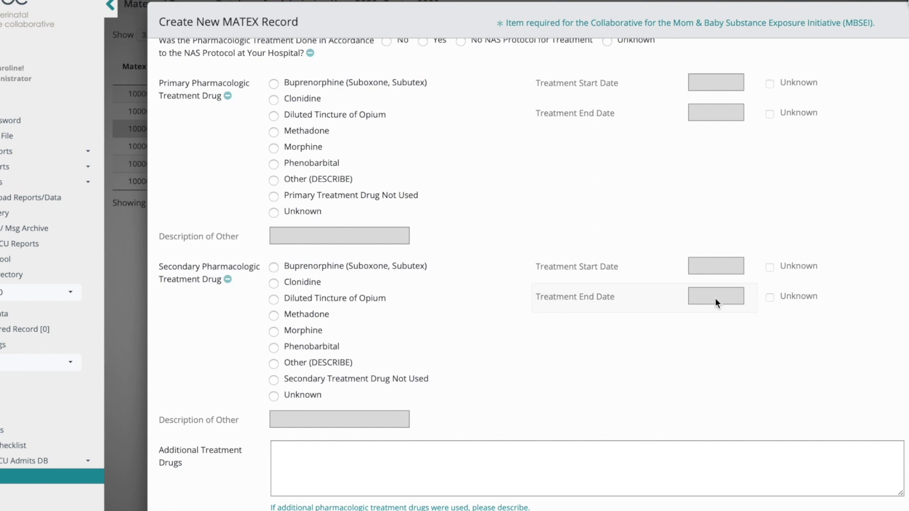
scroll(626, 255, up, 2)
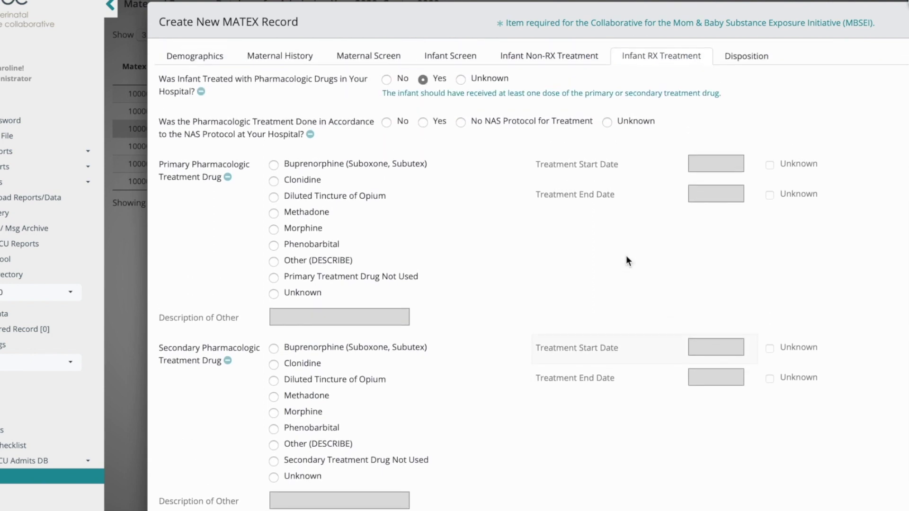
Step: Open the template Maternal Safe Discharge Checklist from the Disposition section and read through it
click(760, 55)
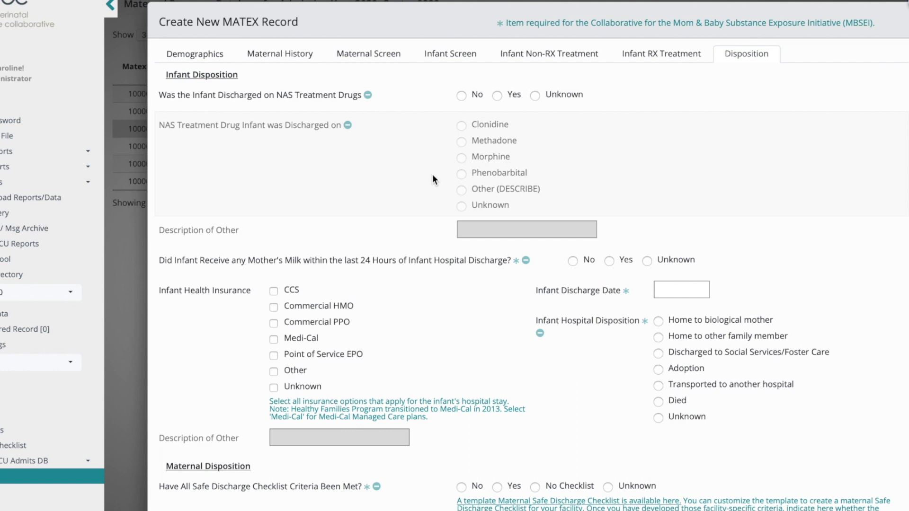
scroll(433, 176, down, 2)
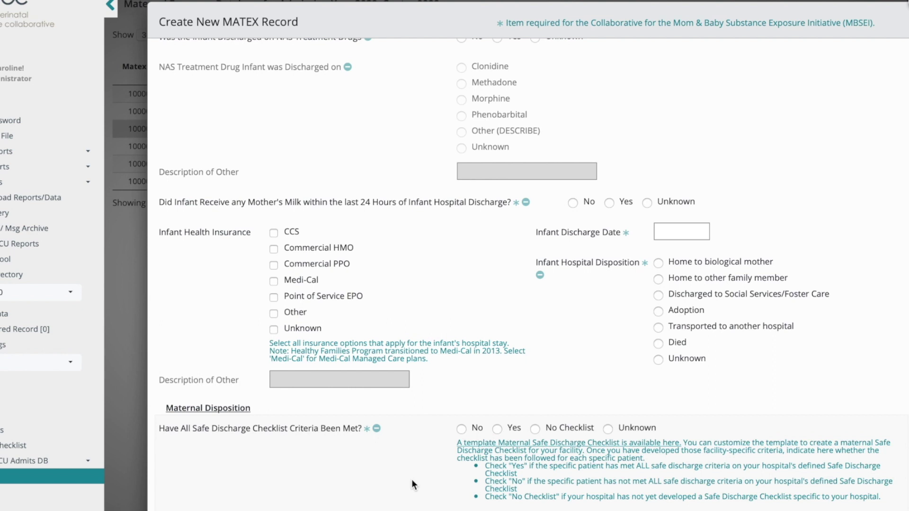
click(484, 445)
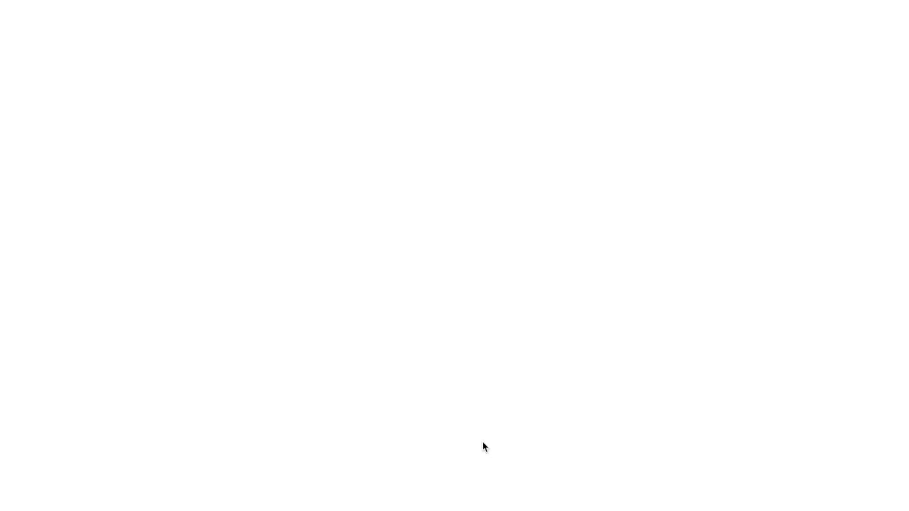
scroll(483, 445, down, 8)
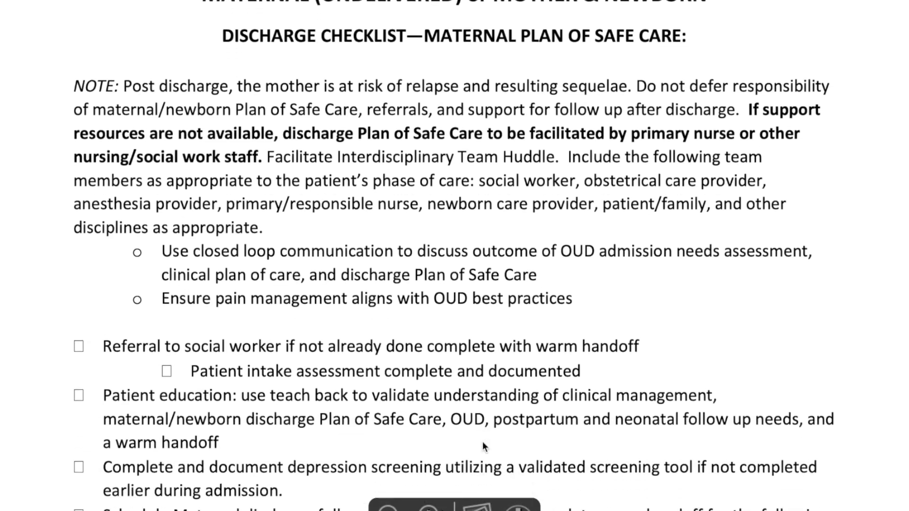
scroll(482, 446, down, 2)
scroll(482, 446, up, 12)
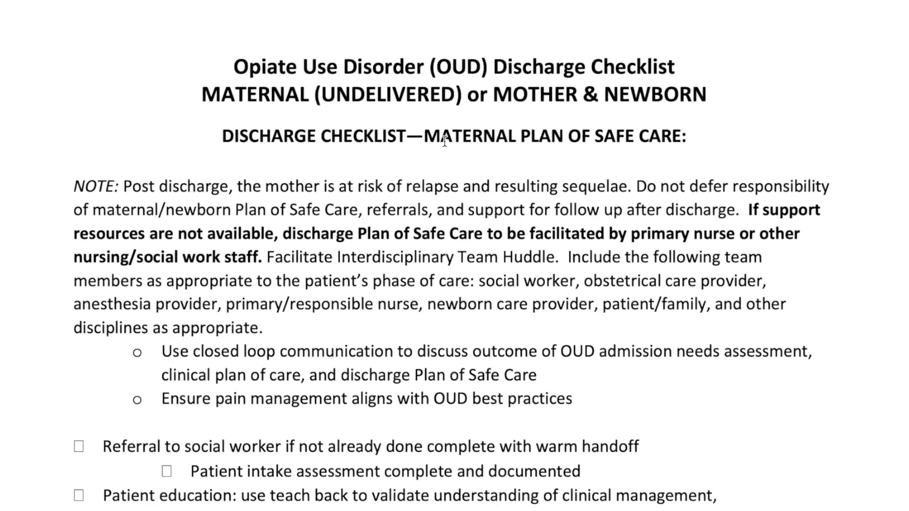